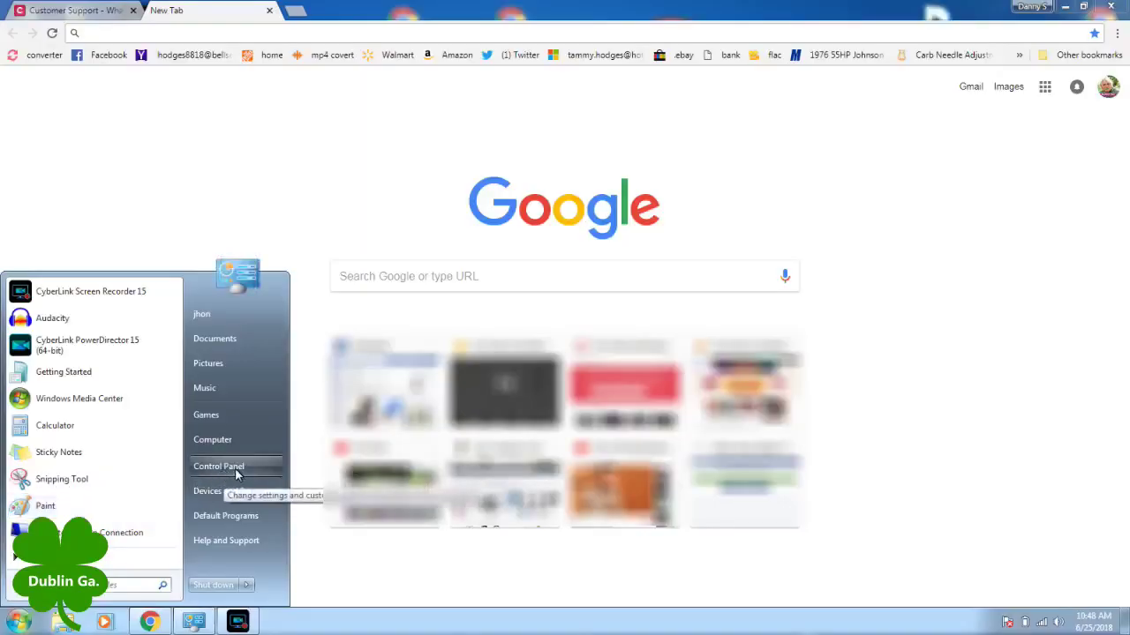
# - Check the System page in Control Panel (Windows 7 Ultimate, AMD A6-5200 APU)
pyautogui.click(235, 468)
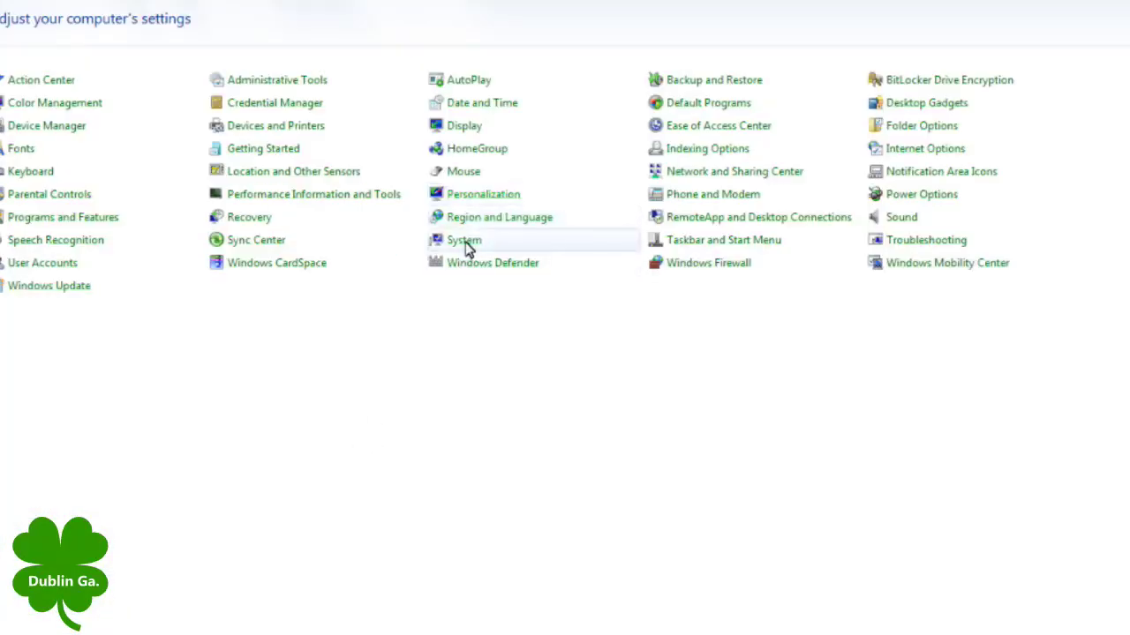
pyautogui.click(465, 244)
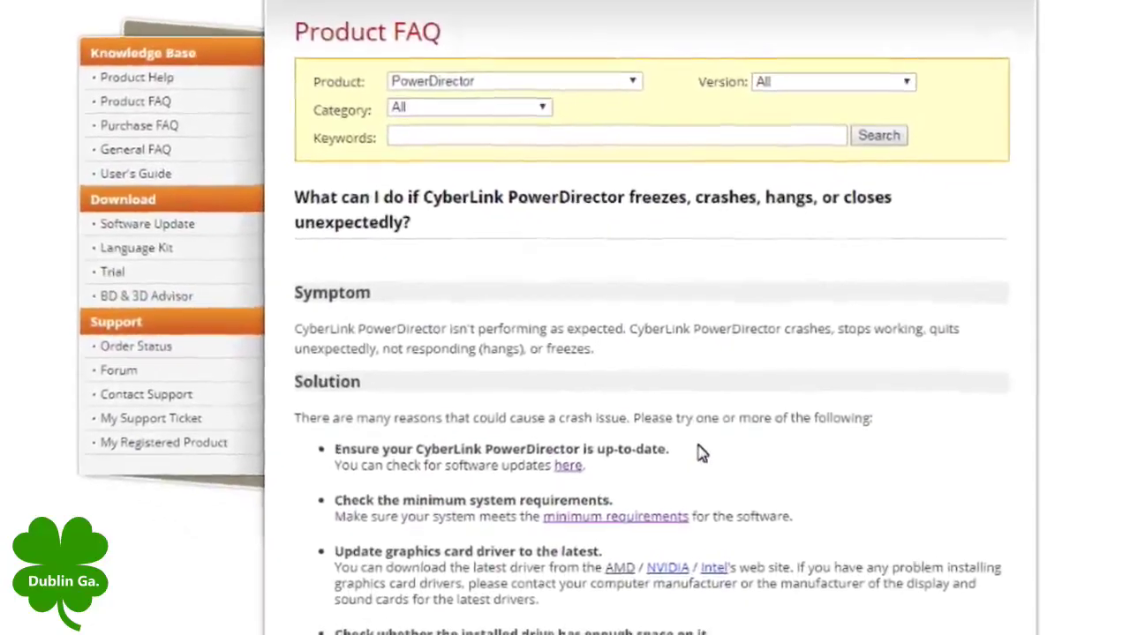
# - Scroll the crash FAQ down to the AMD link under 'Update graphics card driver'
pyautogui.scroll(-4, 694, 450)
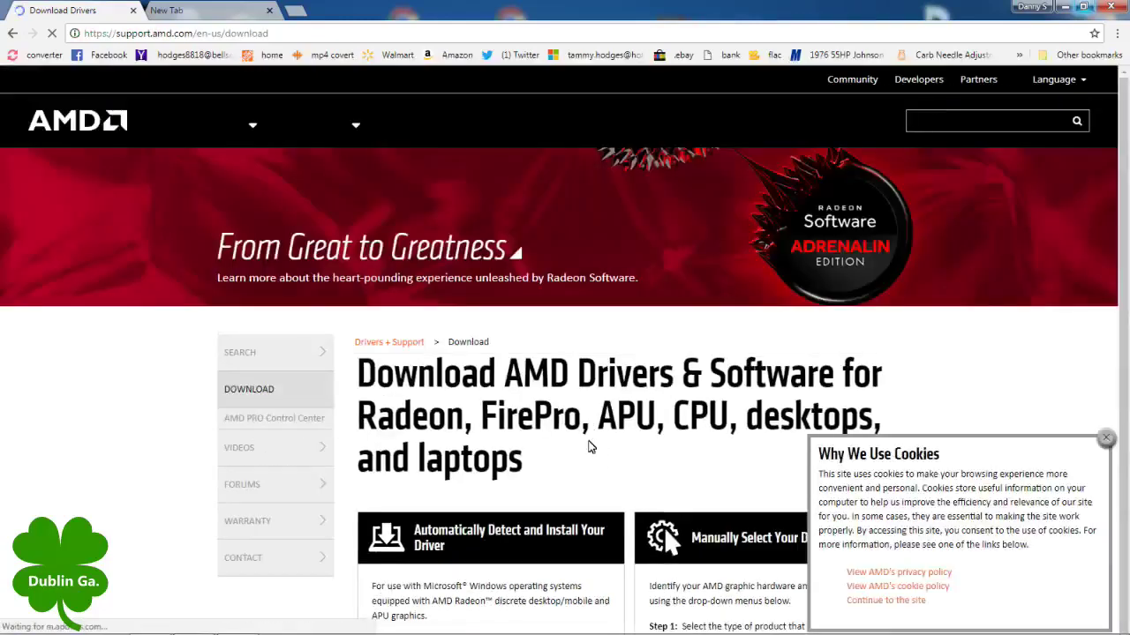
# - Save the 'Automatically Detect and Install Your Driver' installer from AMD's download page
pyautogui.scroll(-3, 589, 455)
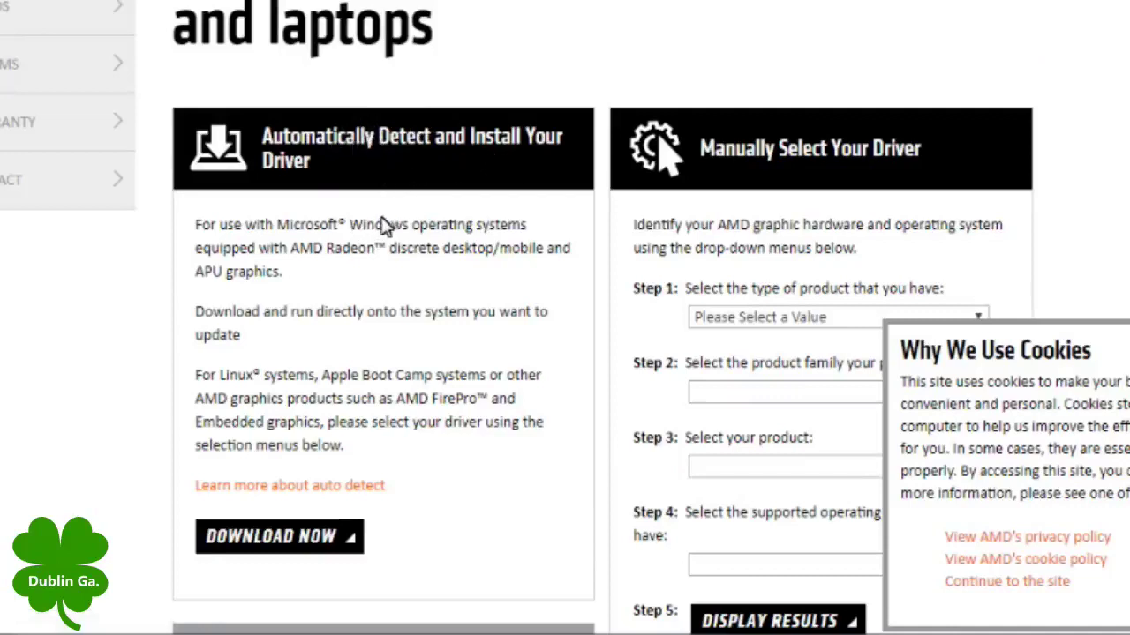
pyautogui.scroll(-1, 391, 227)
pyautogui.scroll(-1, 388, 238)
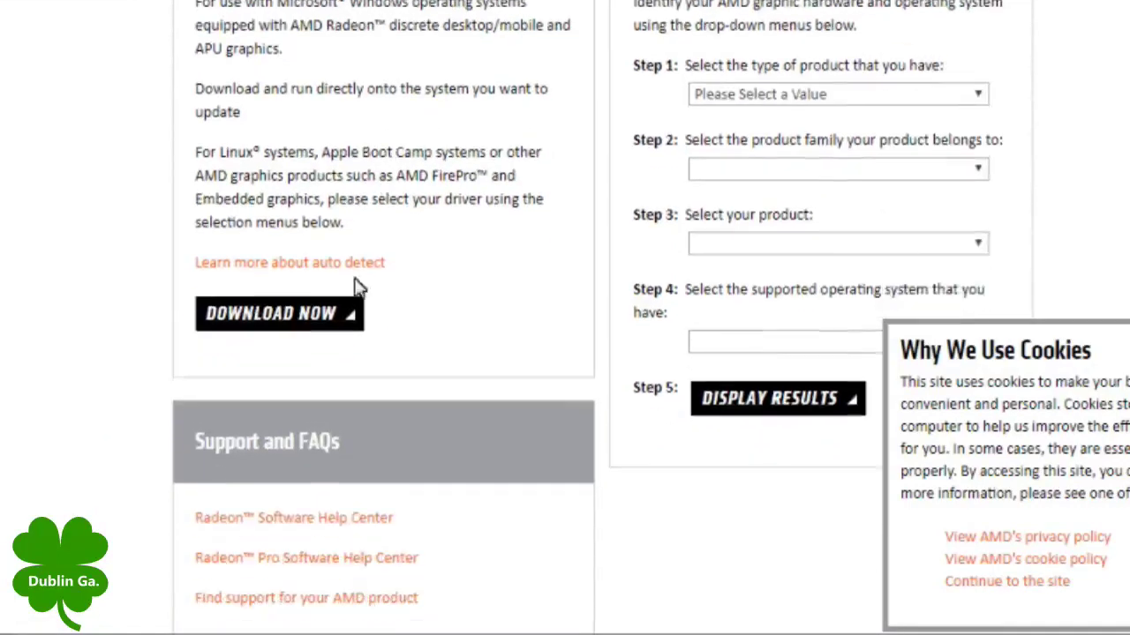
pyautogui.click(301, 315)
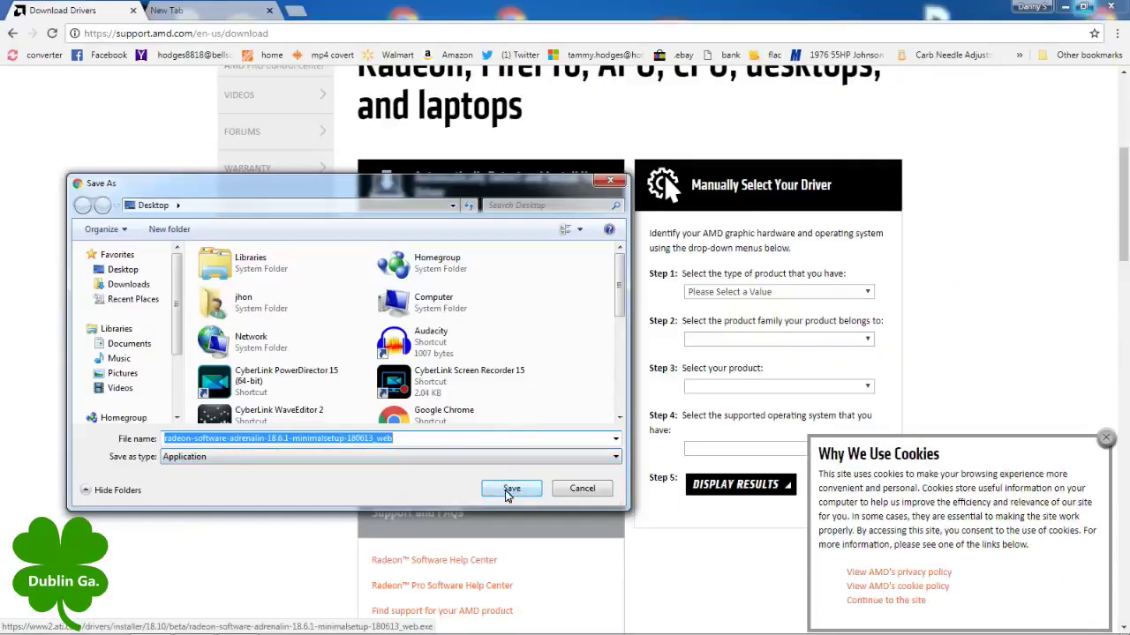
pyautogui.click(510, 489)
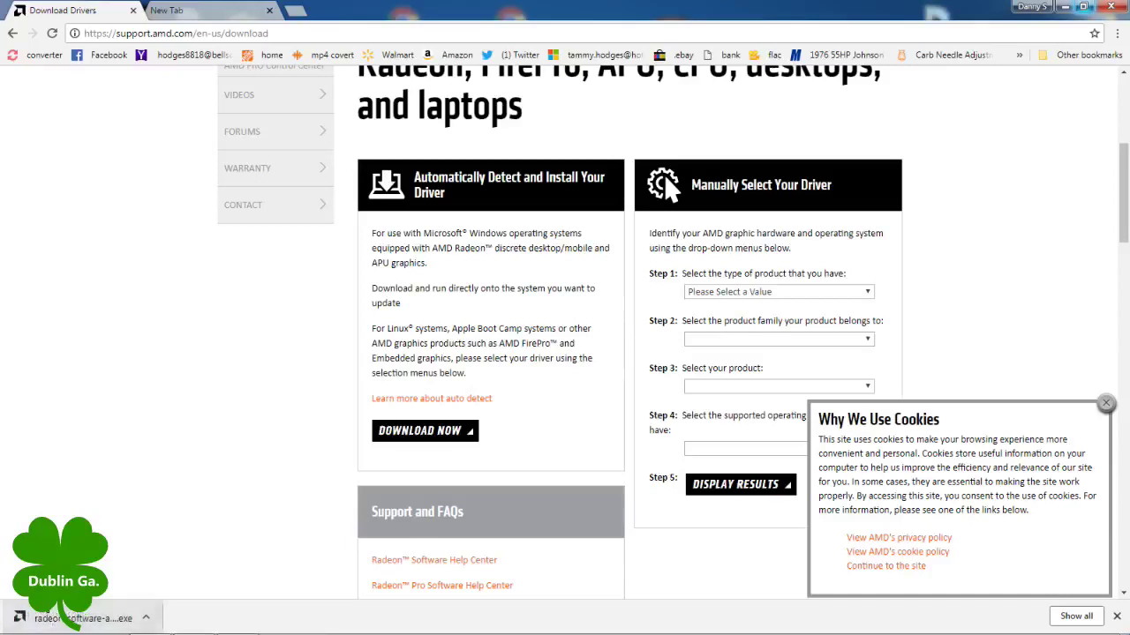
pyautogui.click(146, 618)
# - Run the downloaded Radeon installer and extract it to the default destination folder
pyautogui.click(187, 572)
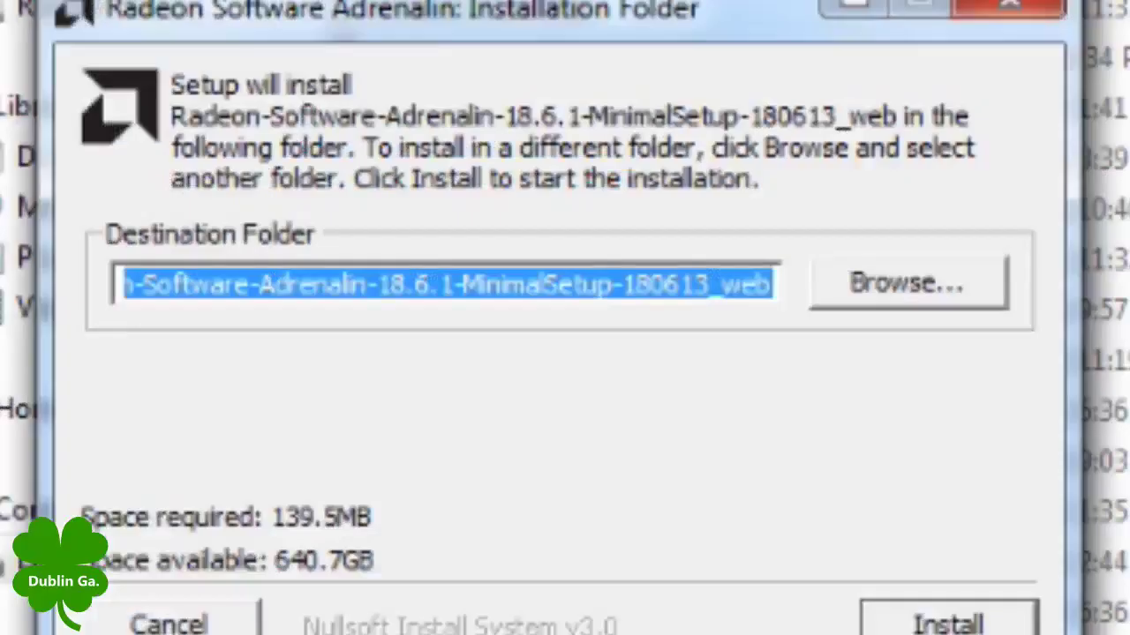
pyautogui.press('Return')
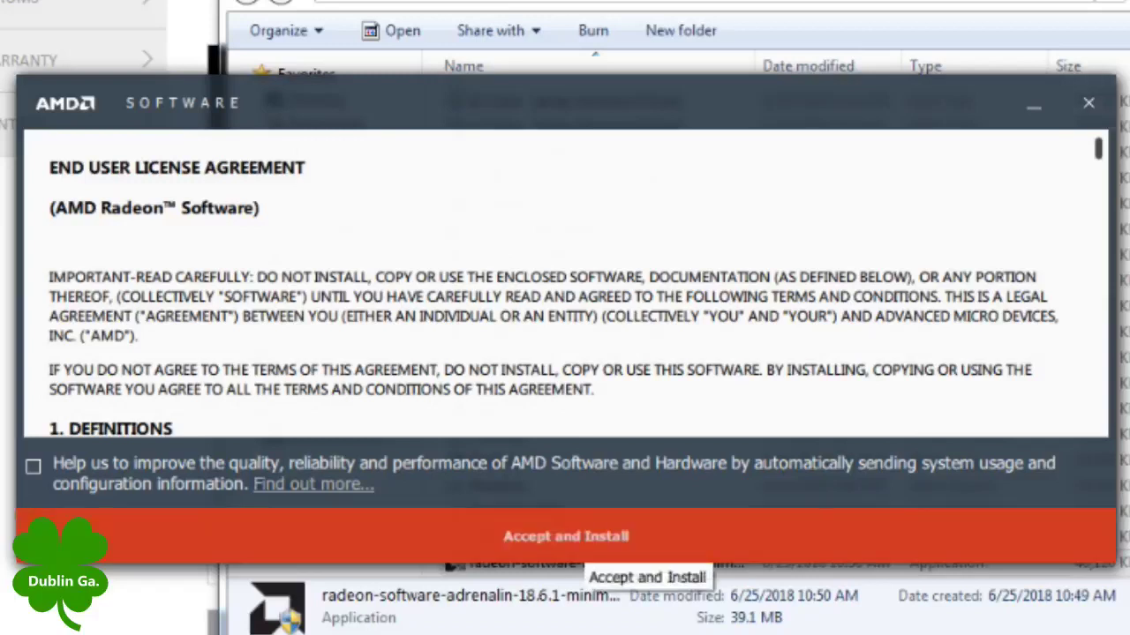
# - Accept the AMD Radeon Software license agreement to start hardware detection
pyautogui.click(583, 547)
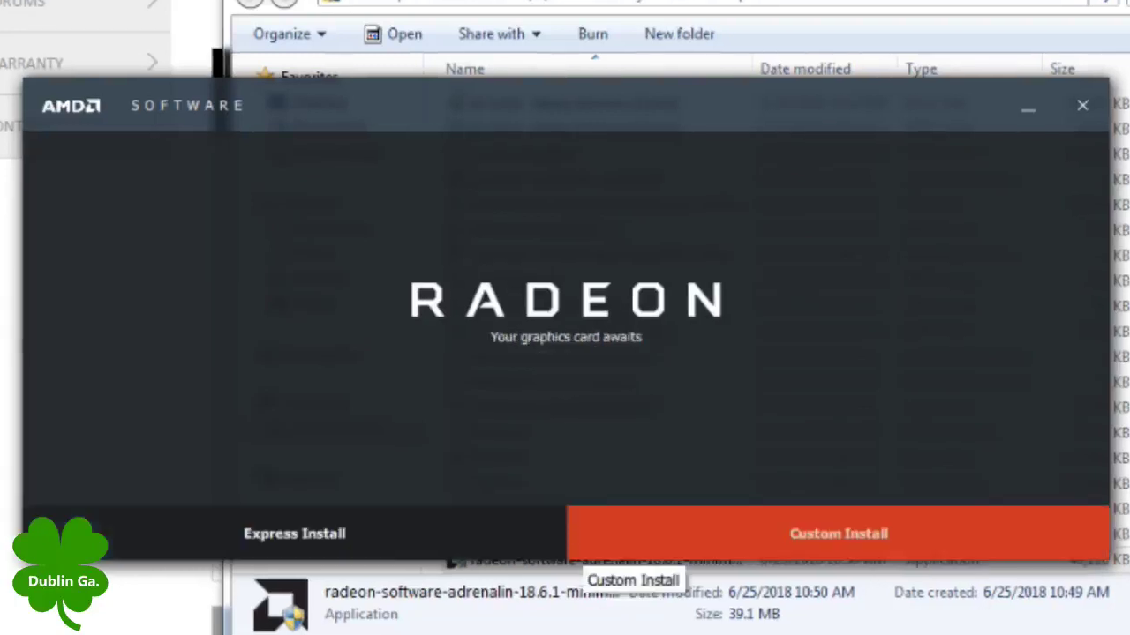
# - Choose Custom Install and keep the current Windows color scheme when prompted
pyautogui.click(590, 552)
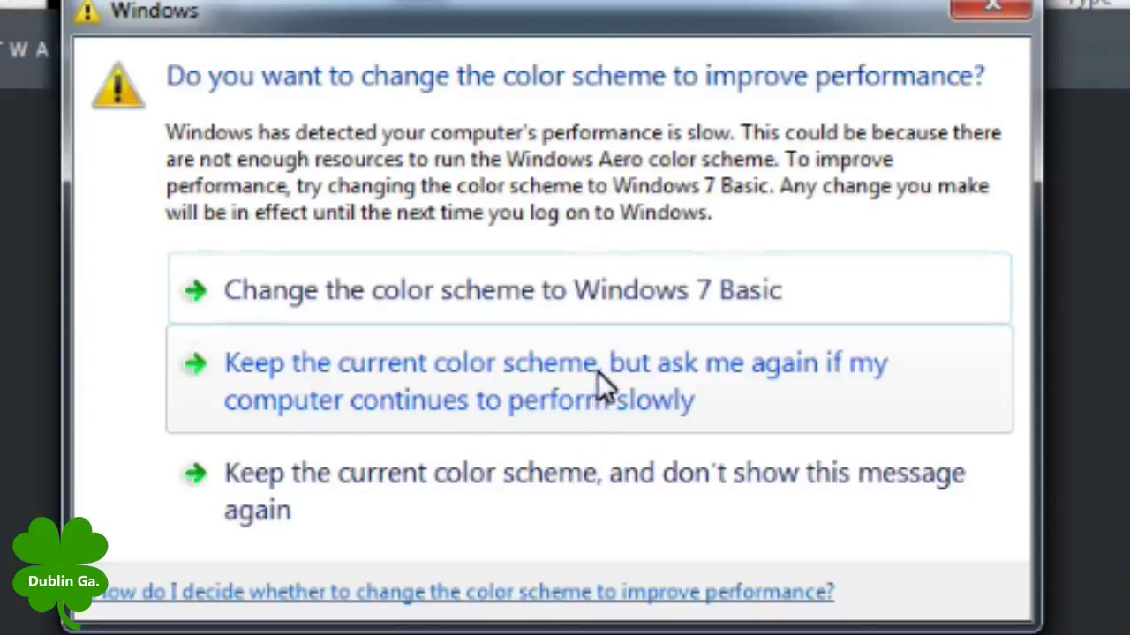
pyautogui.click(429, 369)
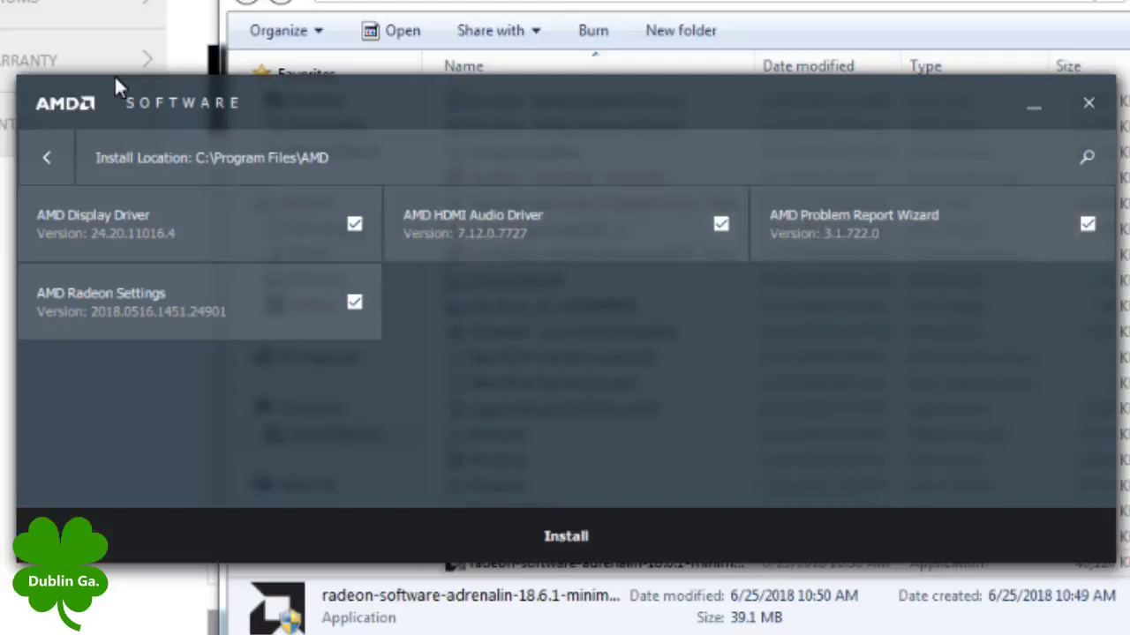
# - Install all four checked components into C:\Program Files\AMD
pyautogui.press('Return')
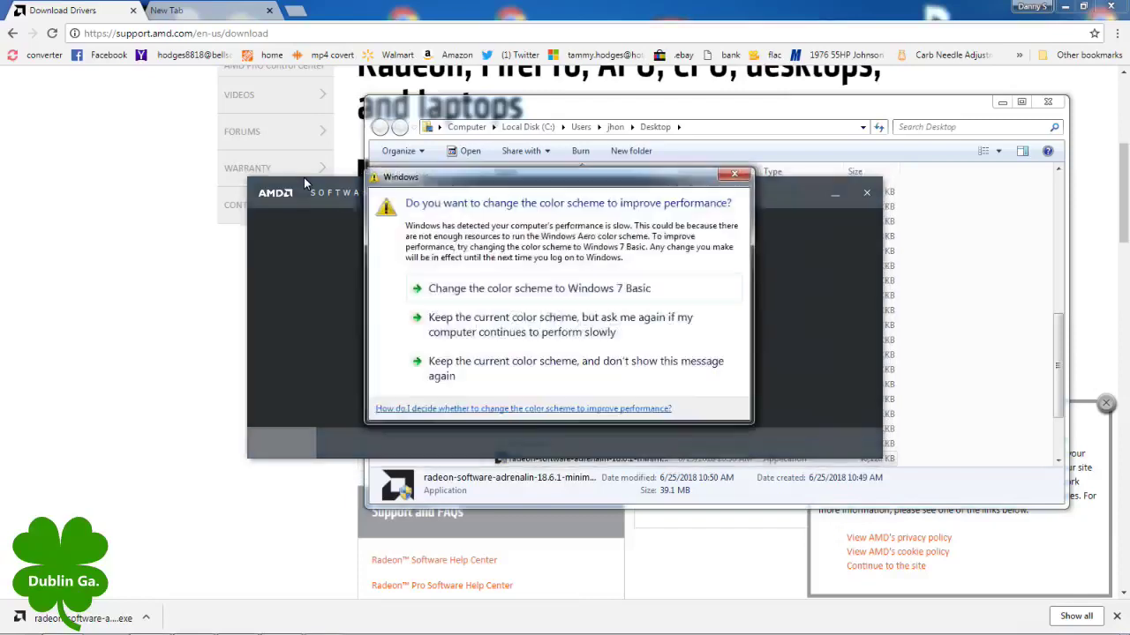
# - Dismiss the Windows color-scheme performance prompt so the driver install can finish
pyautogui.click(514, 325)
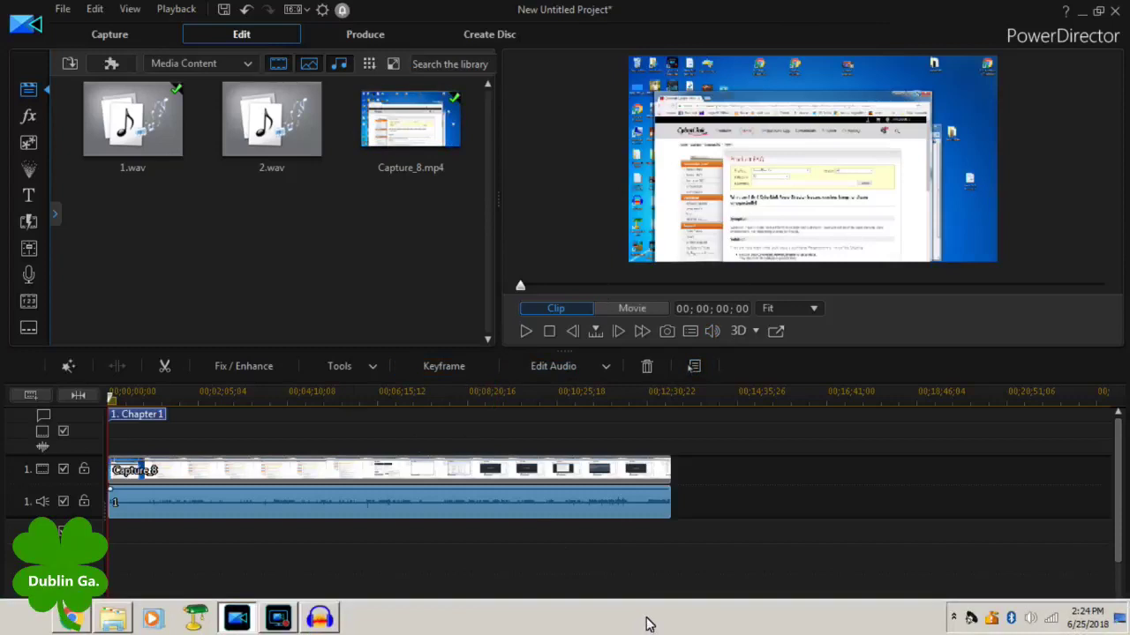
# - Bring up the taskbar's shortcut menu offering Start Task Manager
pyautogui.rightClick(646, 621)
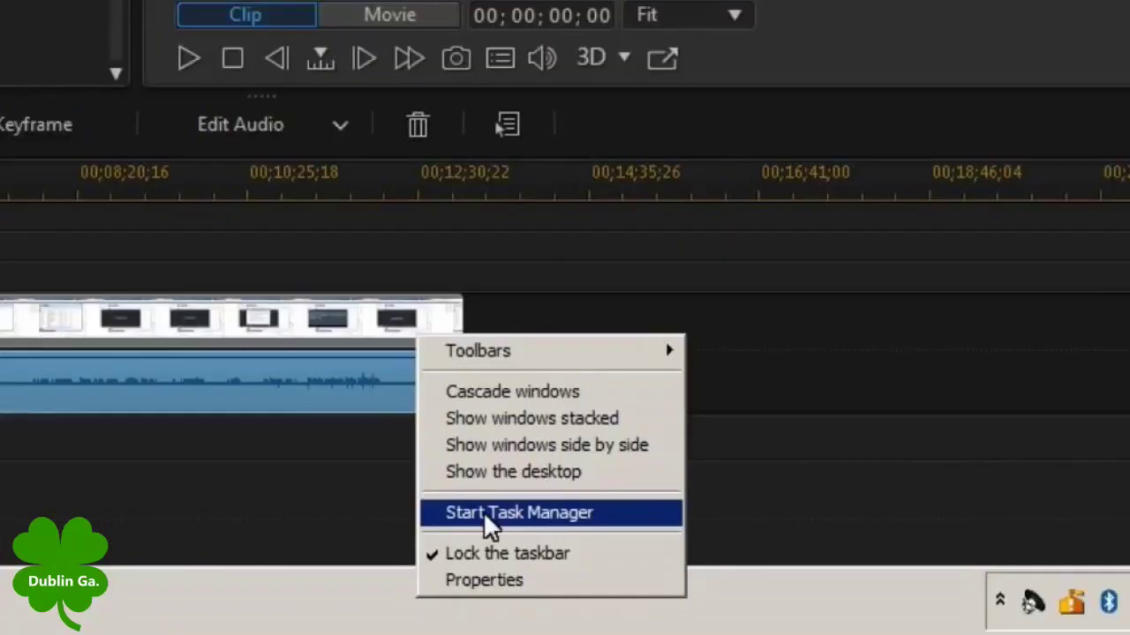
# - Start Task Manager and bring up the actions for PowerDirector's PDR.exe process
pyautogui.click(483, 512)
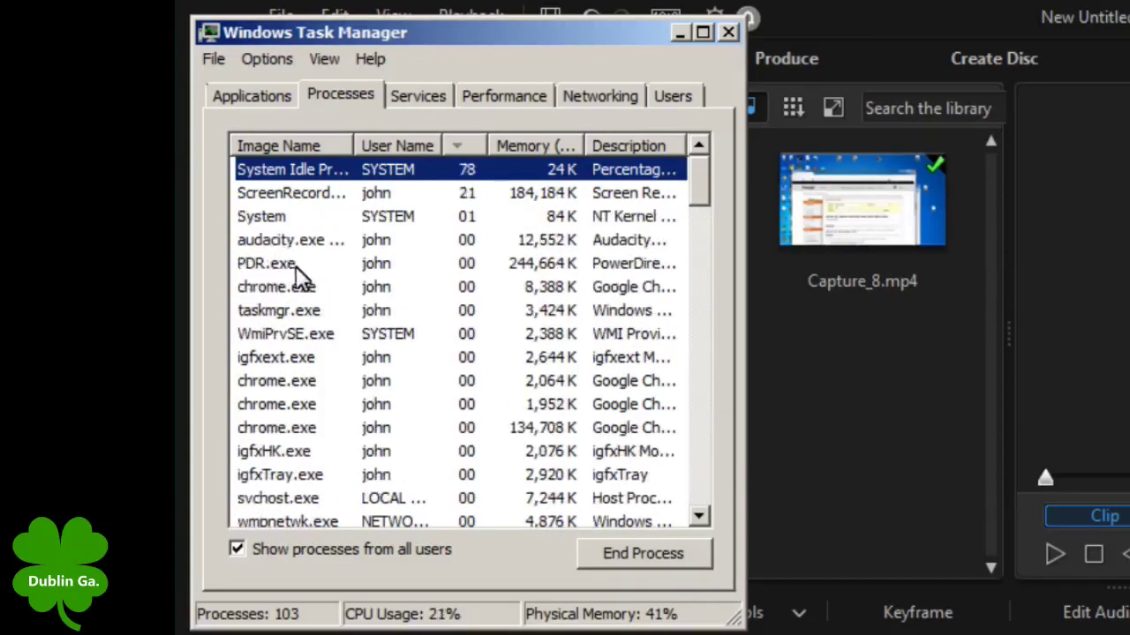
pyautogui.click(278, 243)
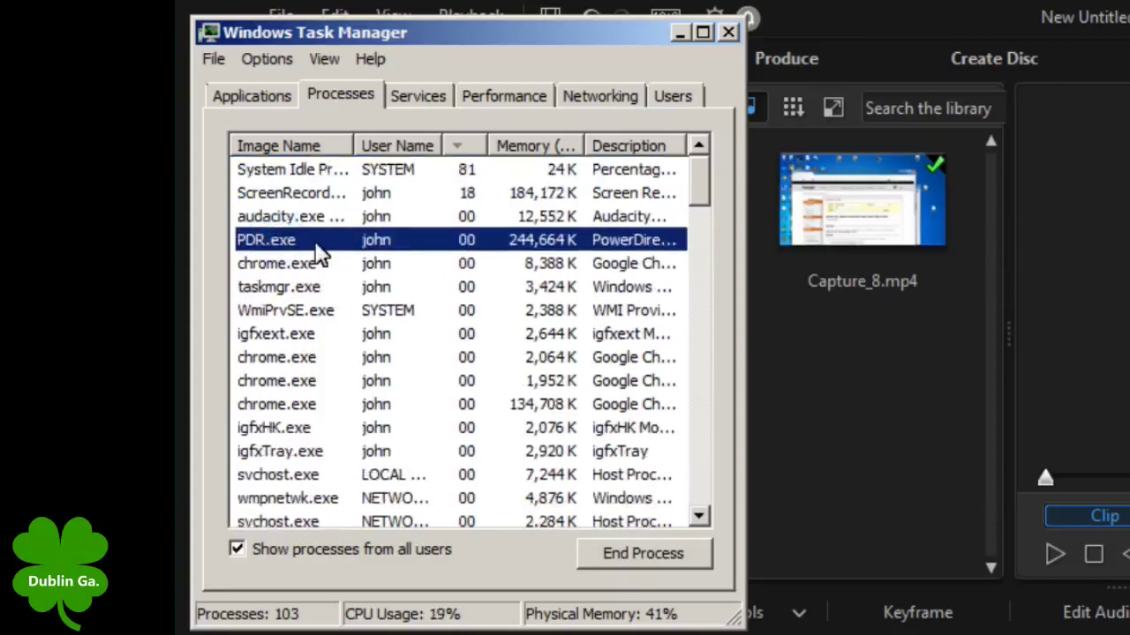
pyautogui.rightClick(316, 247)
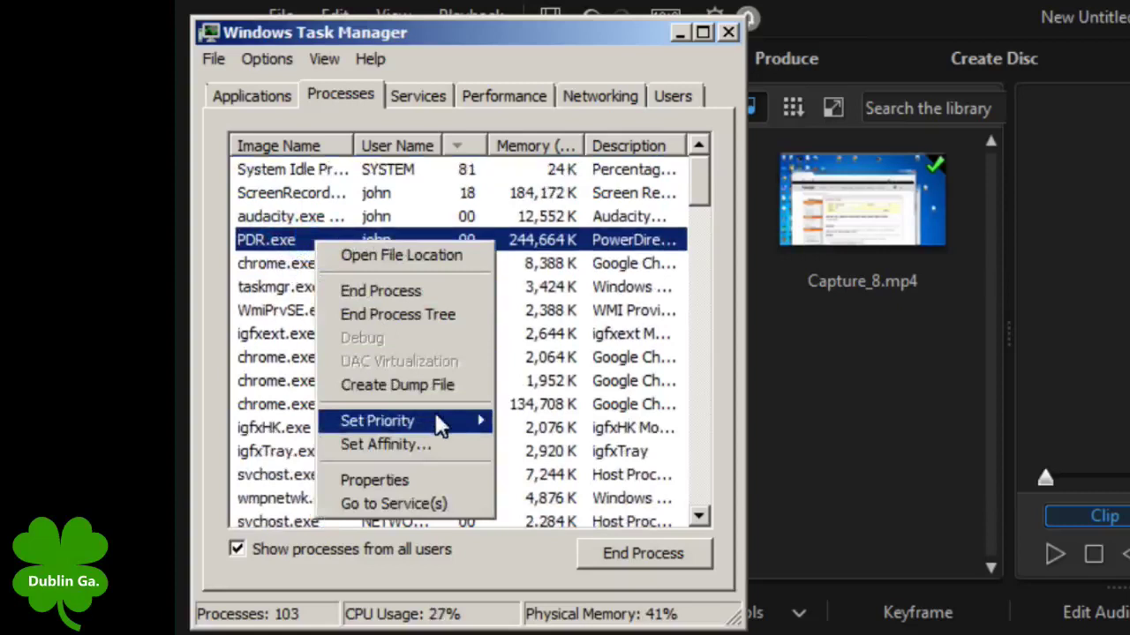
# - Change PDR.exe from Normal to High priority and confirm the priority-change warning
pyautogui.moveTo(436, 415)
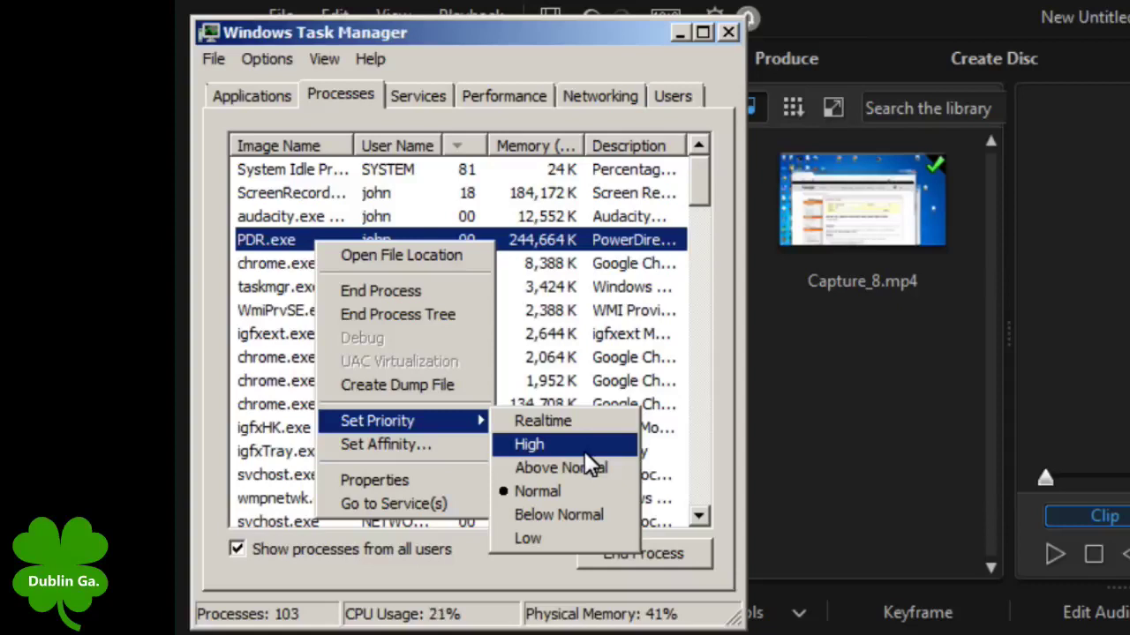
pyautogui.click(584, 451)
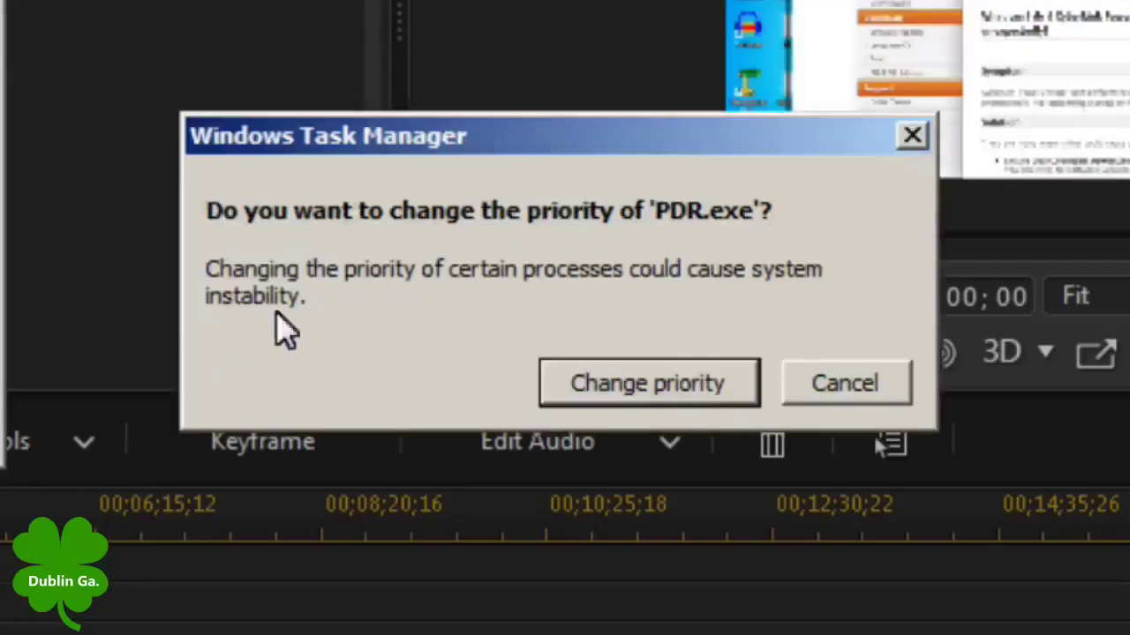
pyautogui.click(580, 386)
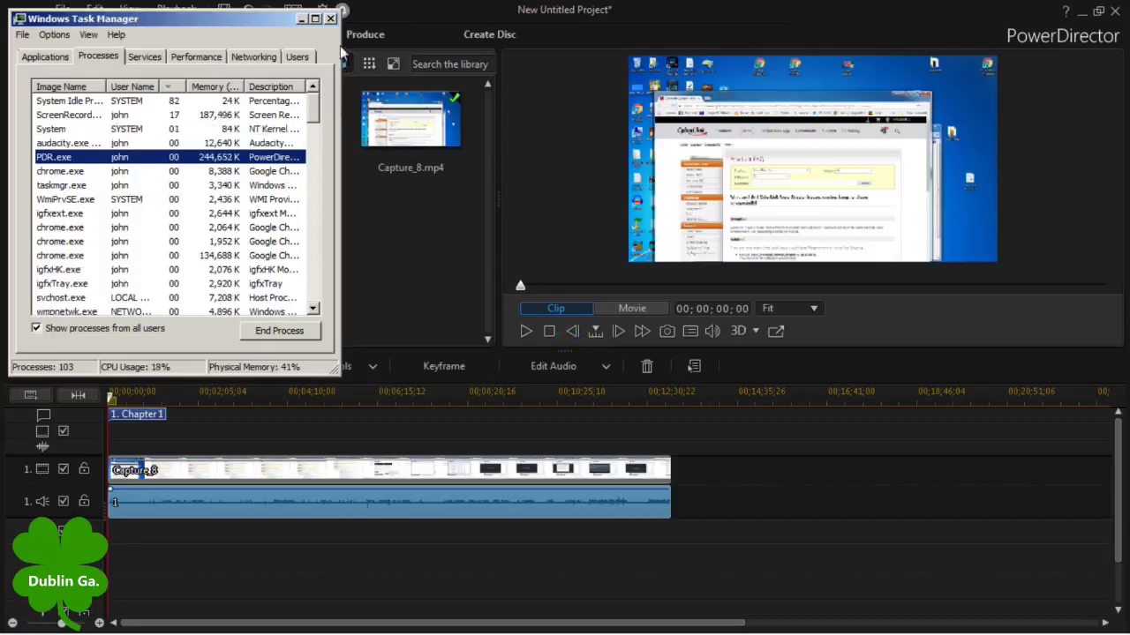
# - Close Task Manager and bring up PowerDirector's Preferences on the General page
pyautogui.click(330, 18)
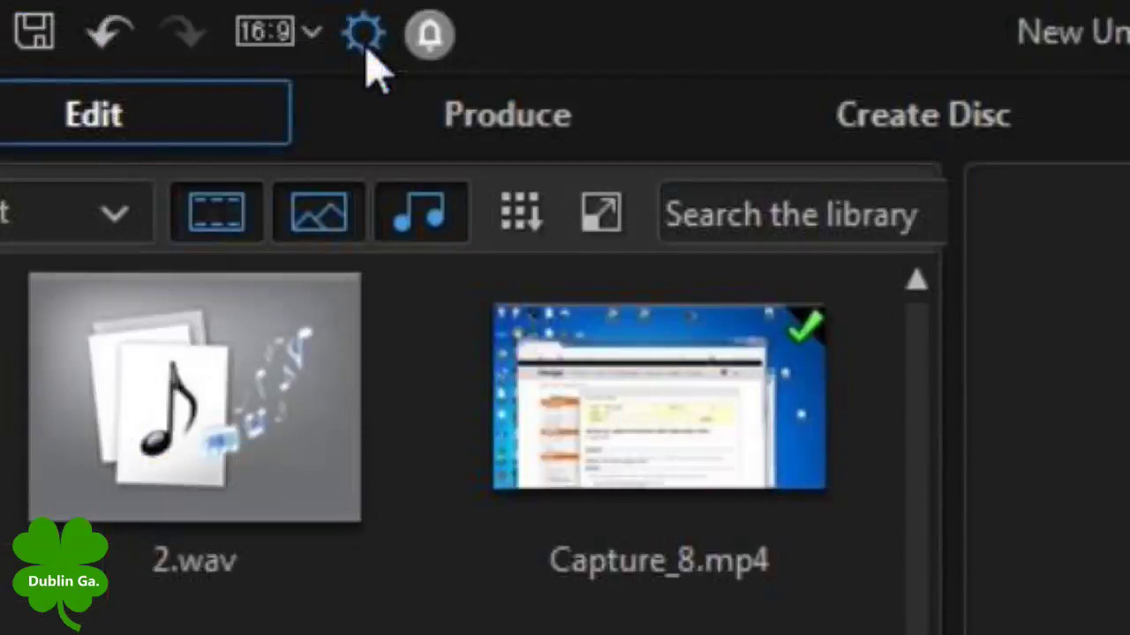
pyautogui.click(365, 42)
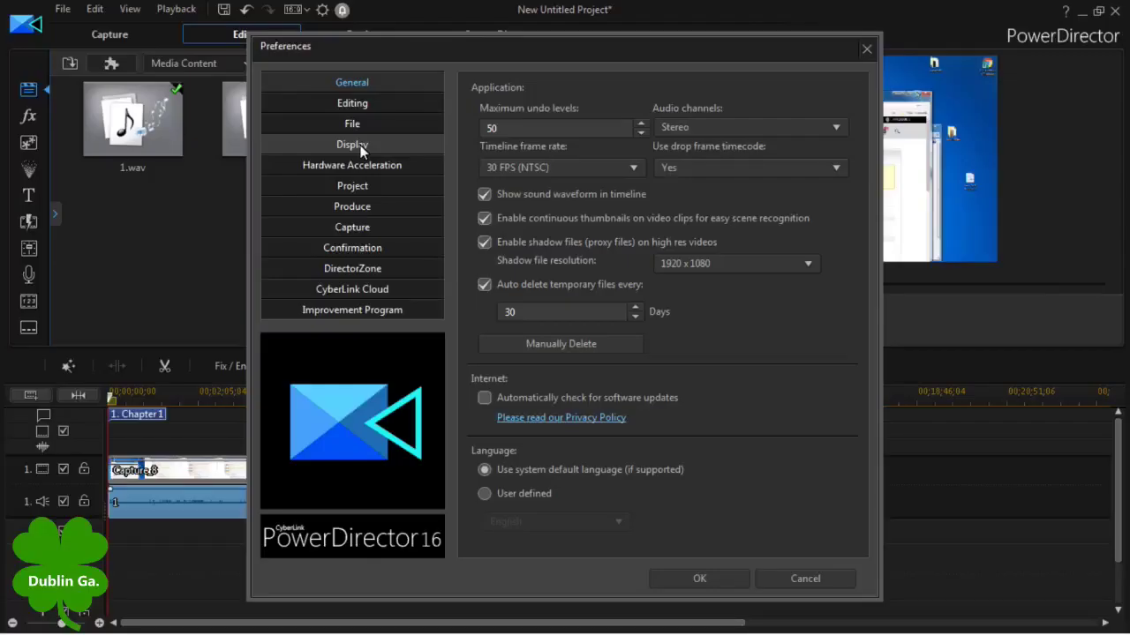
# - Keep Normal Preview Resolution and Real-time Preview in Display settings, then view Hardware Acceleration settings
pyautogui.click(360, 144)
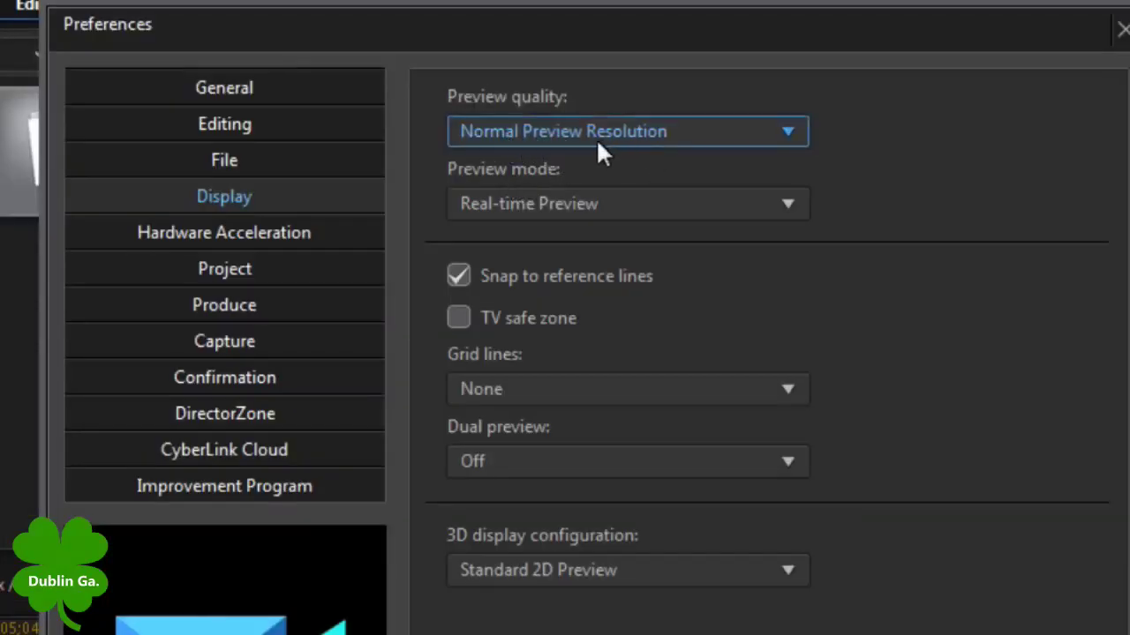
pyautogui.click(799, 139)
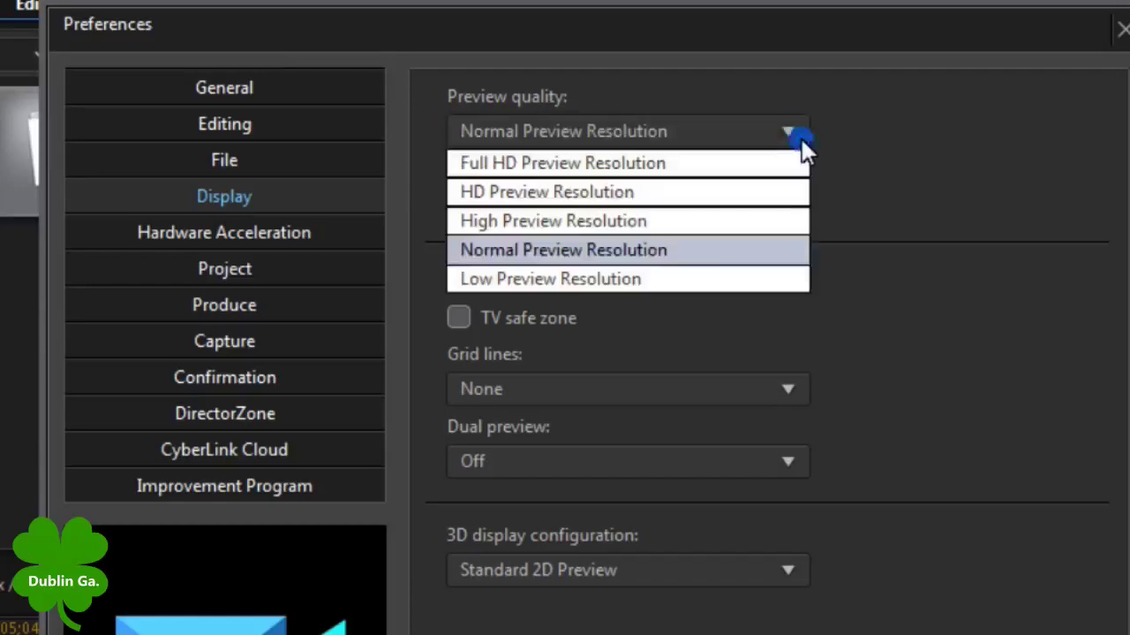
pyautogui.click(707, 247)
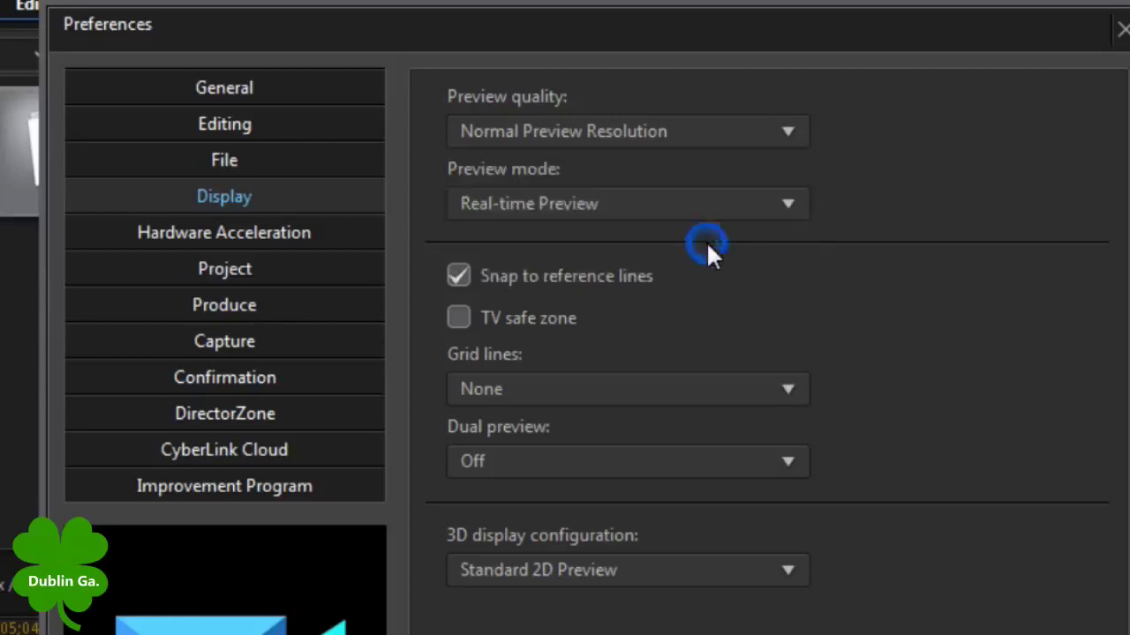
pyautogui.click(782, 206)
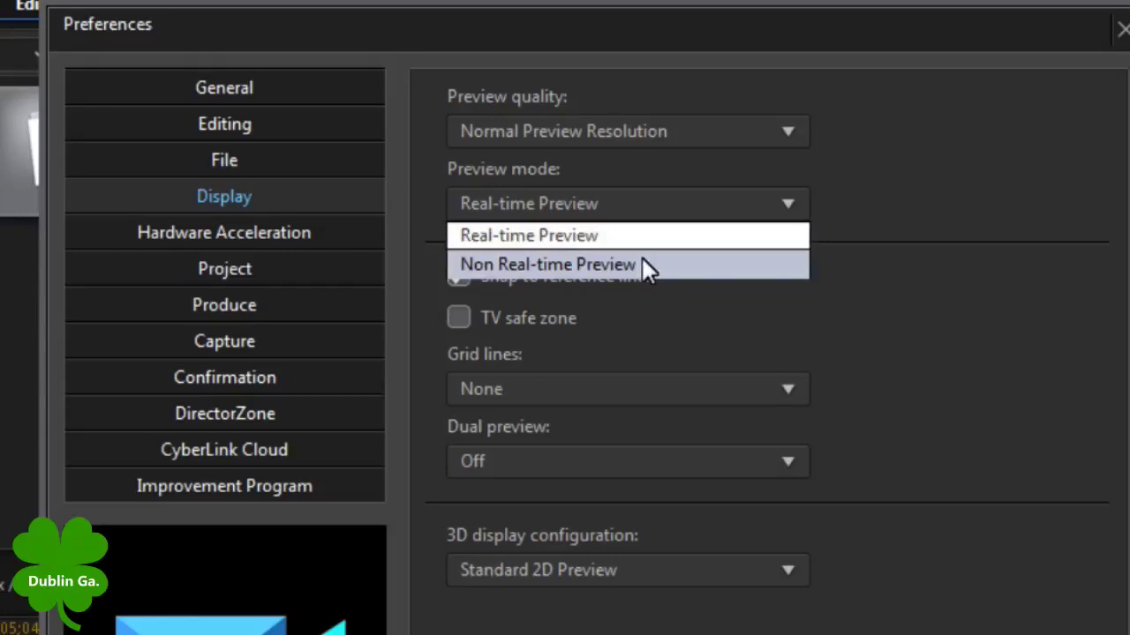
pyautogui.click(578, 234)
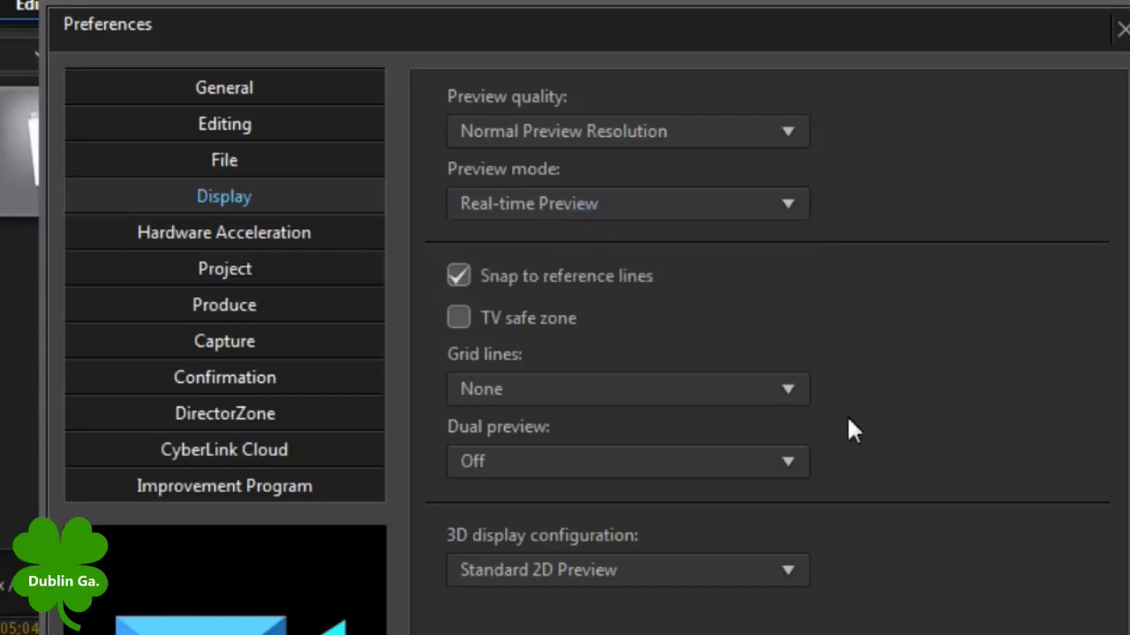
pyautogui.click(244, 226)
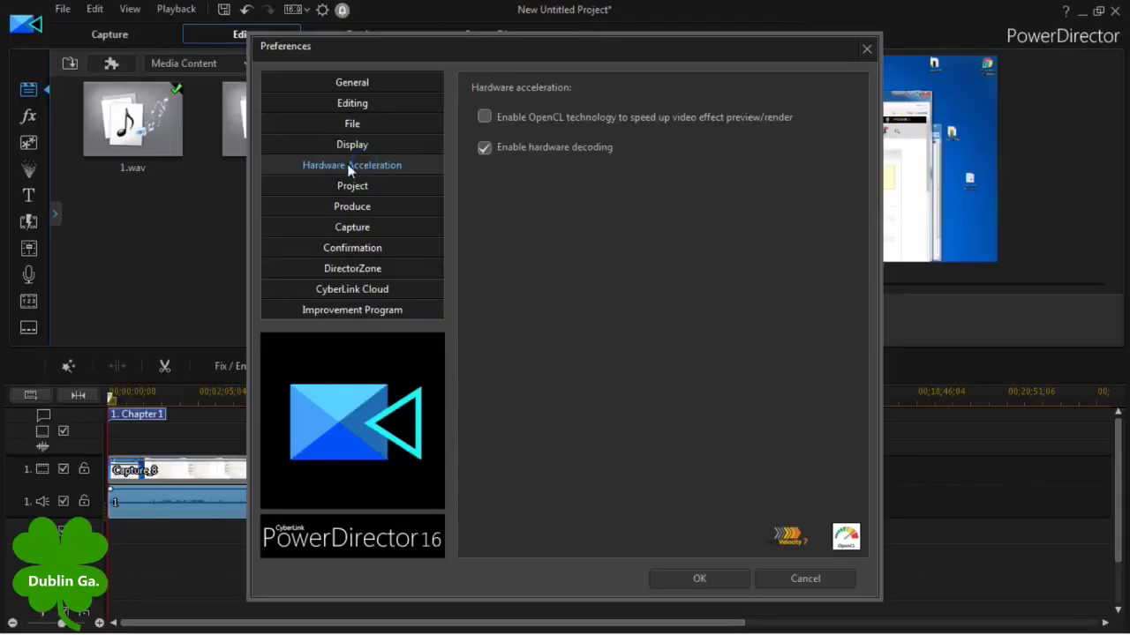